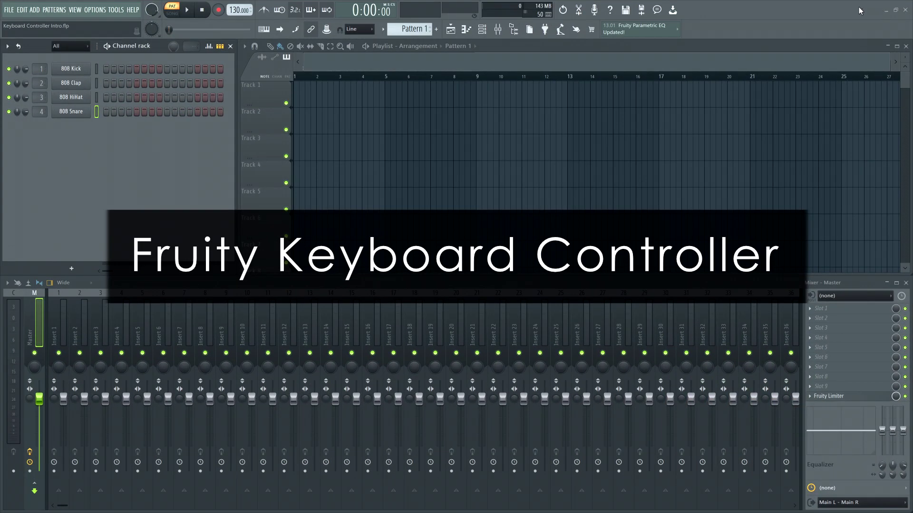
# Bring up the plugin picker with Alt+P to look for the keyboard controller.
pyautogui.hotkey('alt', 'p')
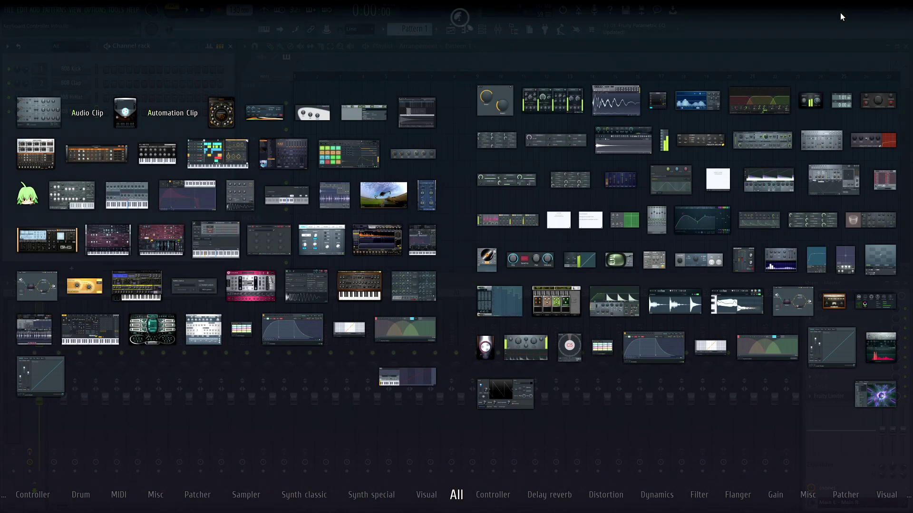
# Add Fruity Keyboard Controller from a 'keyboard' search, then switch the Master Filter to Phaser 1.
pyautogui.write('keyboard')
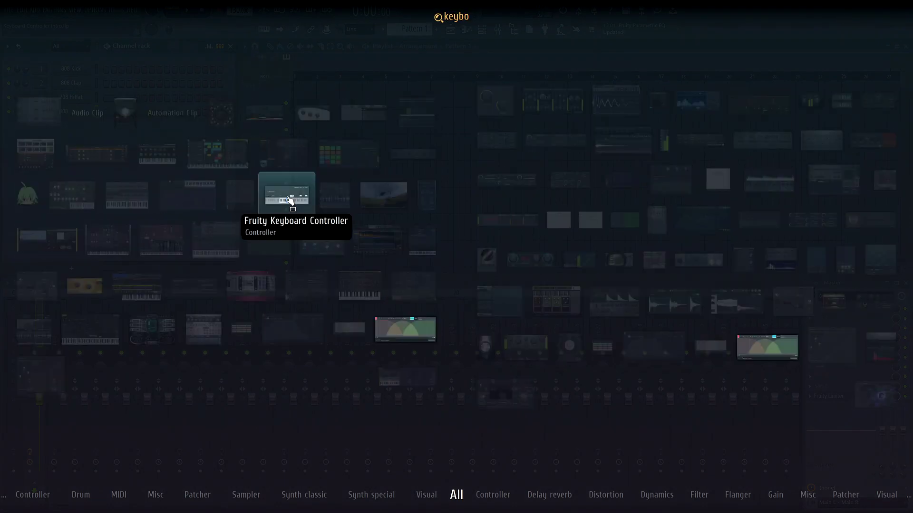
pyautogui.click(289, 200)
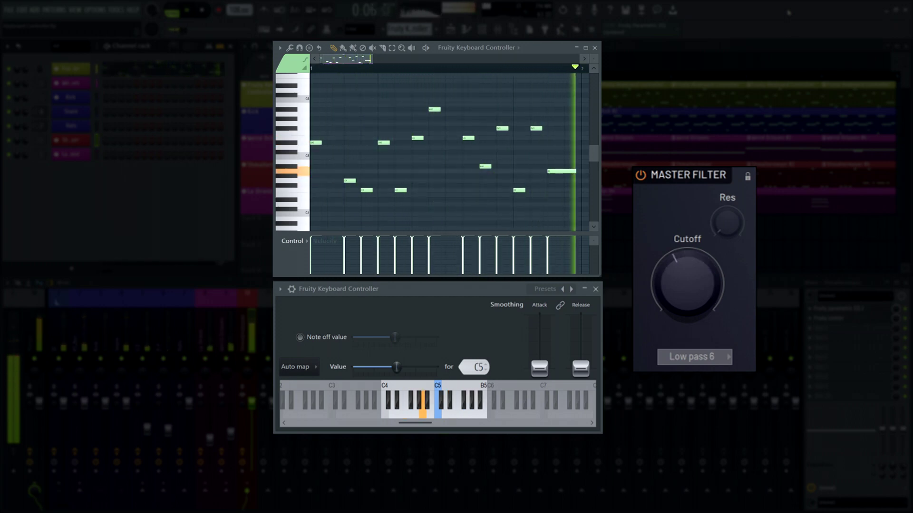
pyautogui.click(724, 357)
pyautogui.click(694, 509)
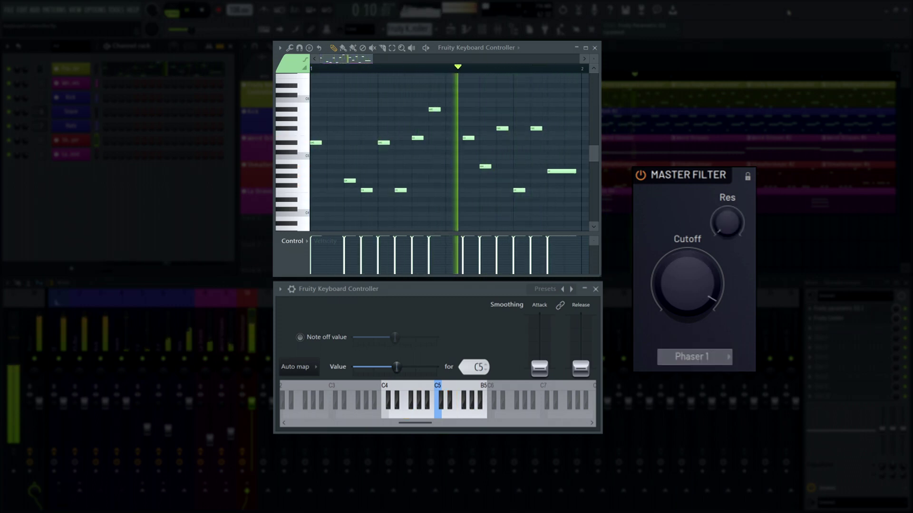
# Try Low pass 12, return the Master Filter to Low pass 6, stop playback, and sweep controller keys.
pyautogui.click(702, 362)
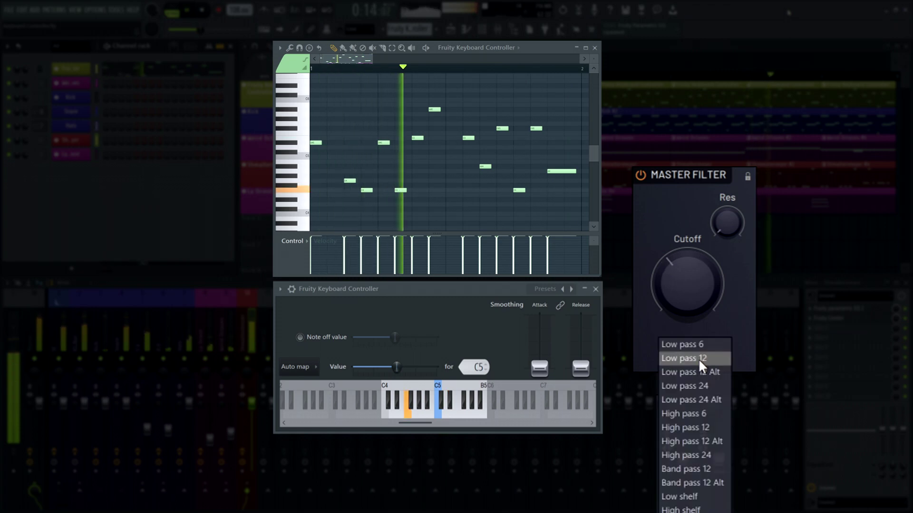
pyautogui.click(699, 359)
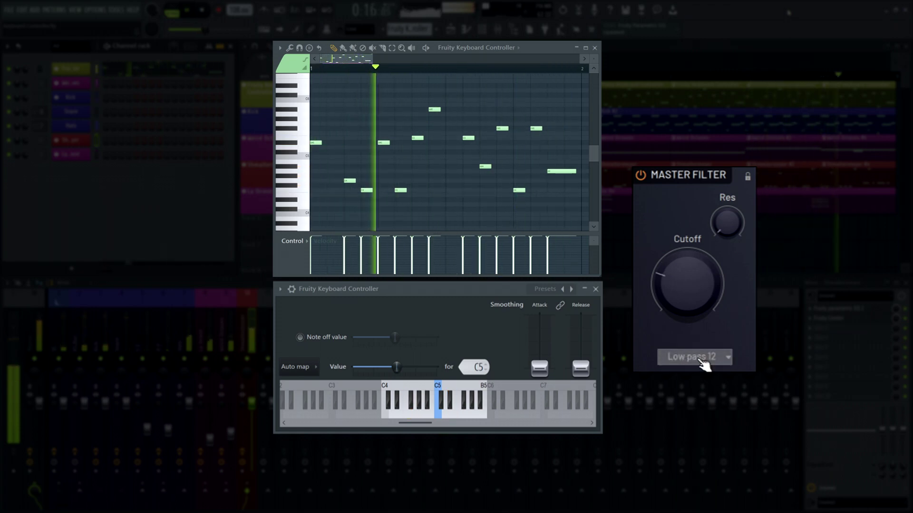
pyautogui.click(697, 358)
pyautogui.click(699, 345)
pyautogui.press('space')
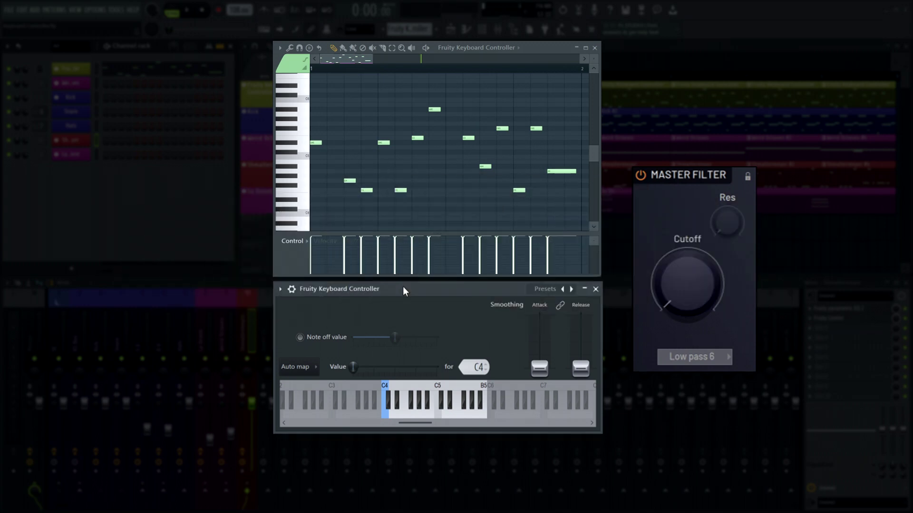
pyautogui.moveTo(388, 415)
pyautogui.mouseDown()
pyautogui.moveTo(485, 410)
pyautogui.moveTo(385, 409)
pyautogui.mouseUp()
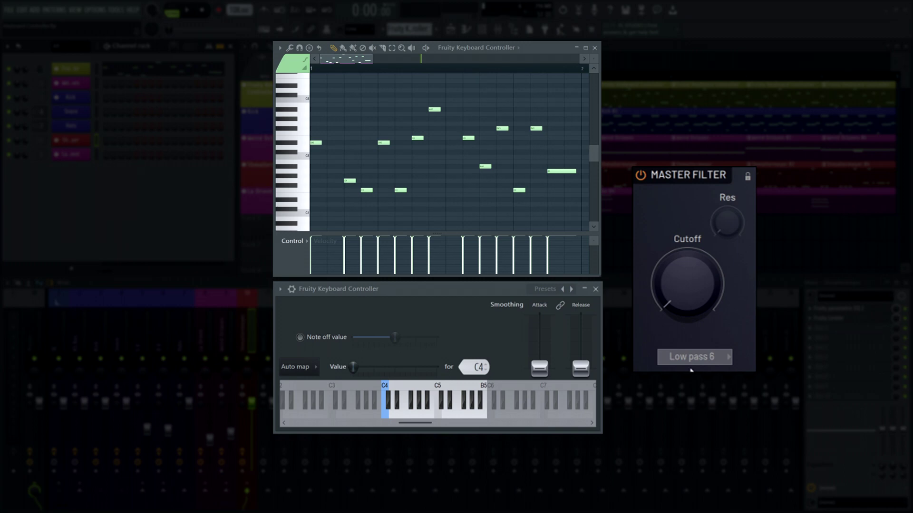
# Link the Master Filter Cutoff knob to the internal controller 'Fruity Keyboard Controller - Note'.
pyautogui.rightClick(693, 294)
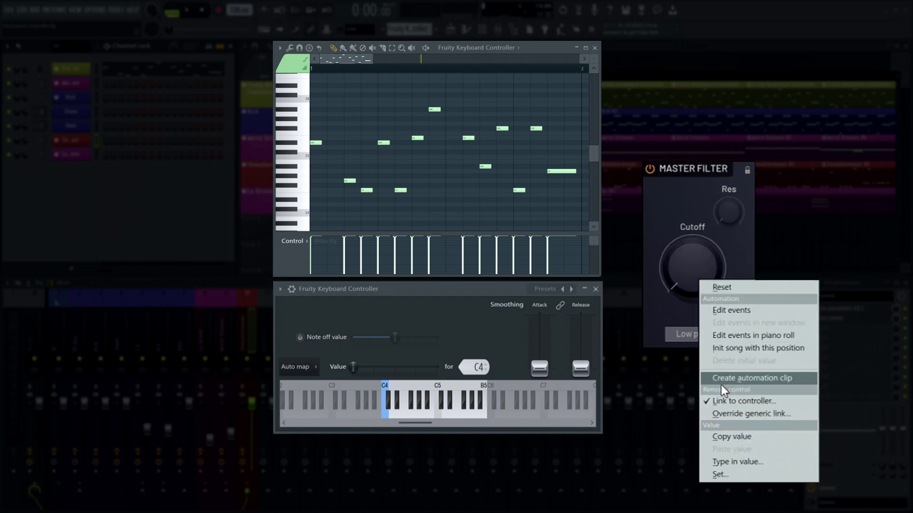
pyautogui.click(725, 400)
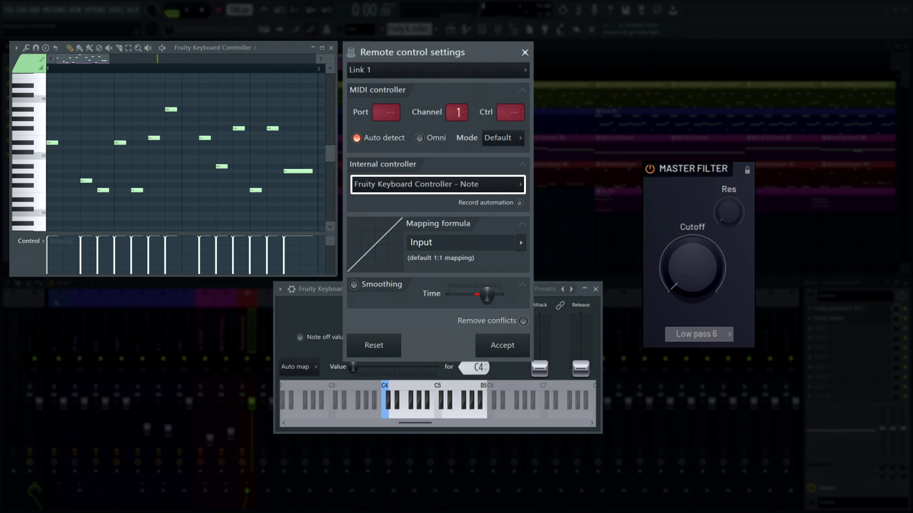
pyautogui.click(466, 190)
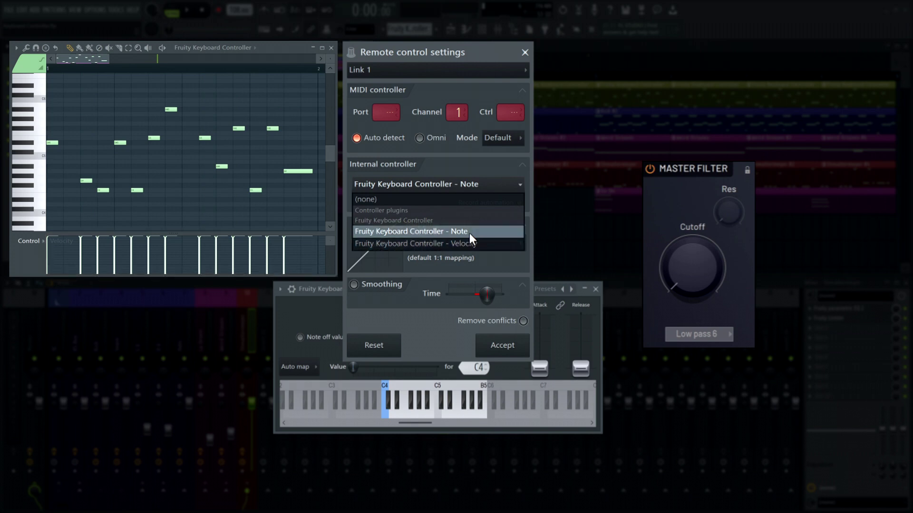
pyautogui.click(470, 232)
pyautogui.click(500, 346)
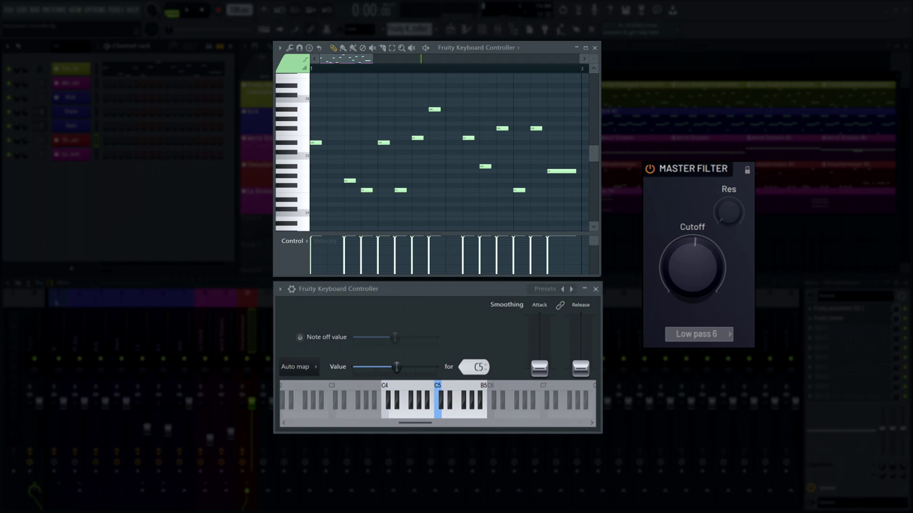
# Stretch the controller's key range out to C3 and G6, then play the new low and top keys.
pyautogui.click(387, 415)
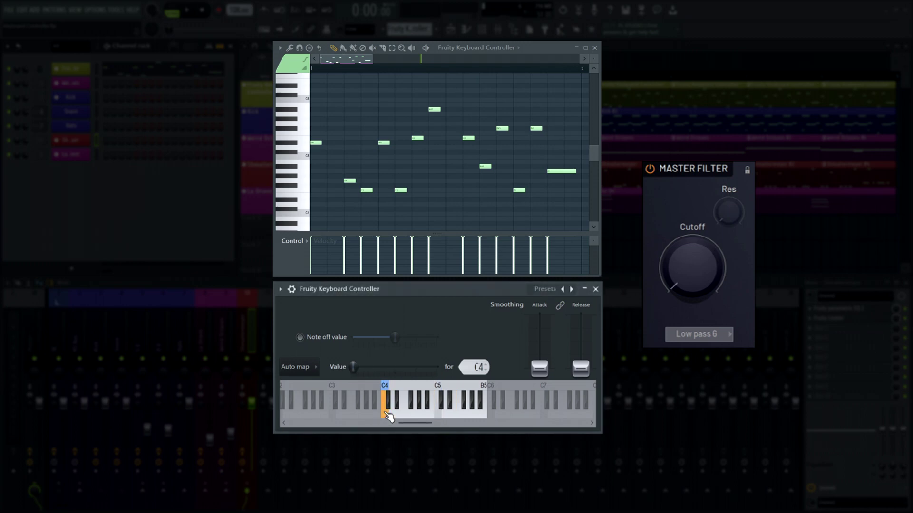
pyautogui.click(356, 416)
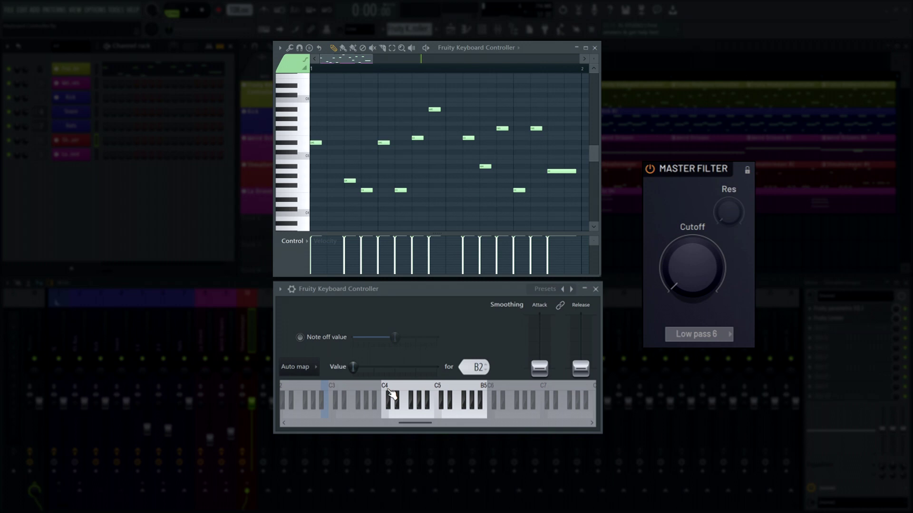
pyautogui.moveTo(385, 389)
pyautogui.mouseDown()
pyautogui.moveTo(346, 388)
pyautogui.moveTo(392, 386)
pyautogui.mouseUp()
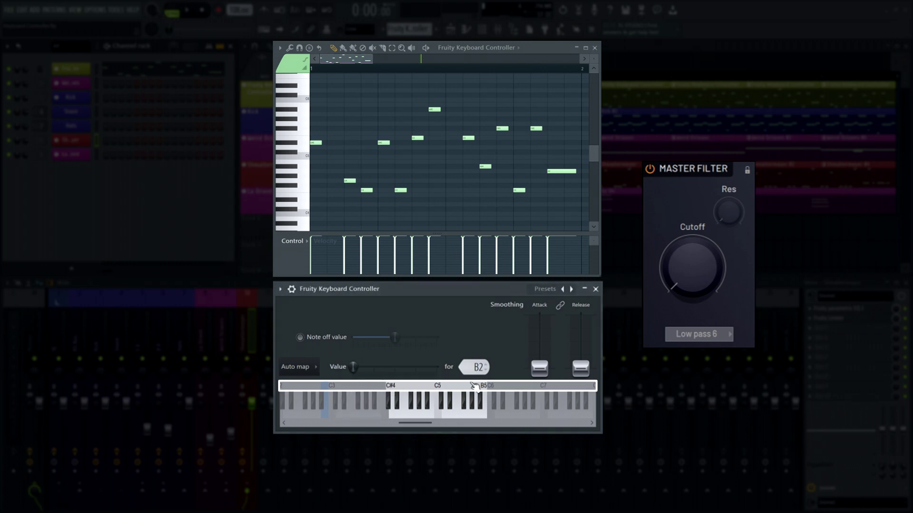
pyautogui.moveTo(485, 386); pyautogui.dragTo(524, 385)
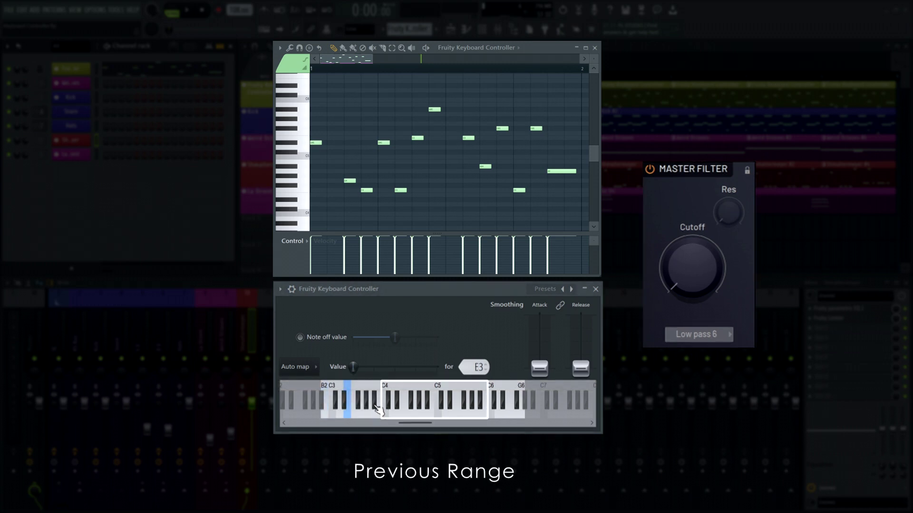
pyautogui.moveTo(377, 410)
pyautogui.mouseDown()
pyautogui.moveTo(360, 413)
pyautogui.moveTo(378, 415)
pyautogui.mouseUp()
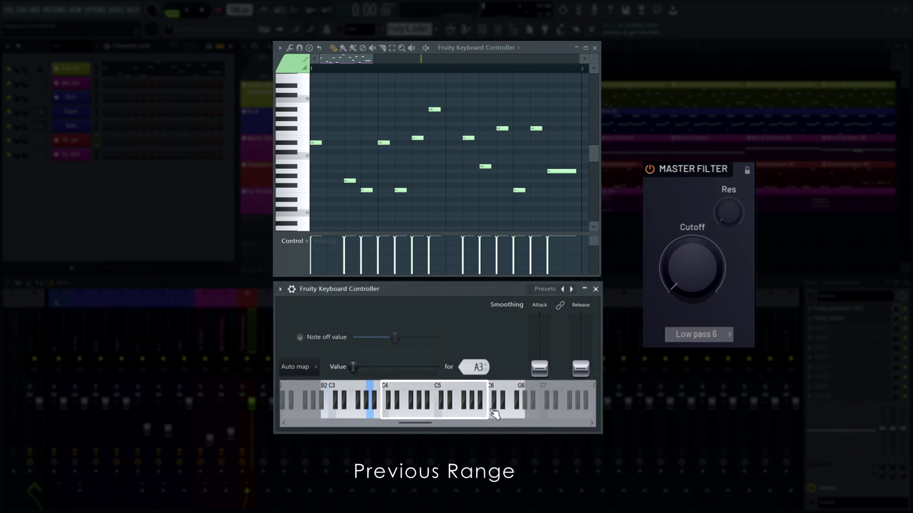
pyautogui.moveTo(497, 406)
pyautogui.mouseDown()
pyautogui.moveTo(518, 405)
pyautogui.moveTo(499, 411)
pyautogui.mouseUp()
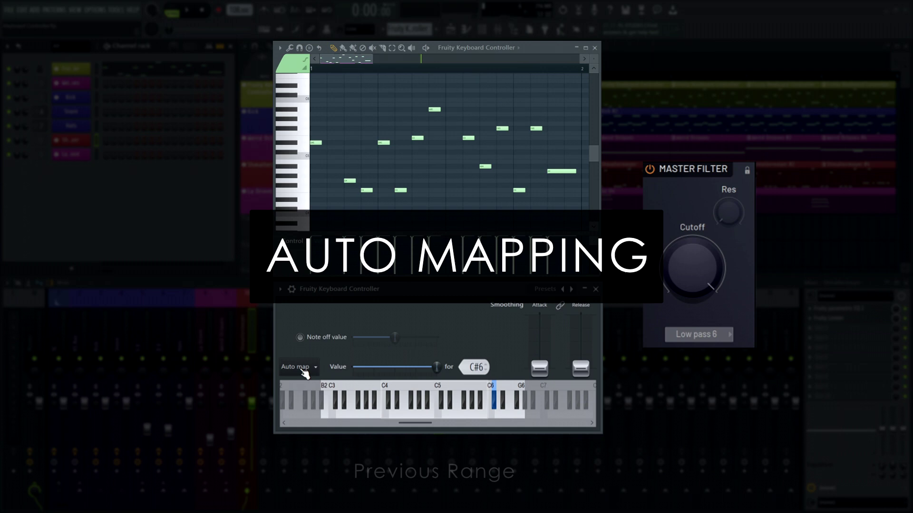
# Auto map the controller with Interpolate (white + black) and play C3 to B5 to hear it.
pyautogui.click(300, 369)
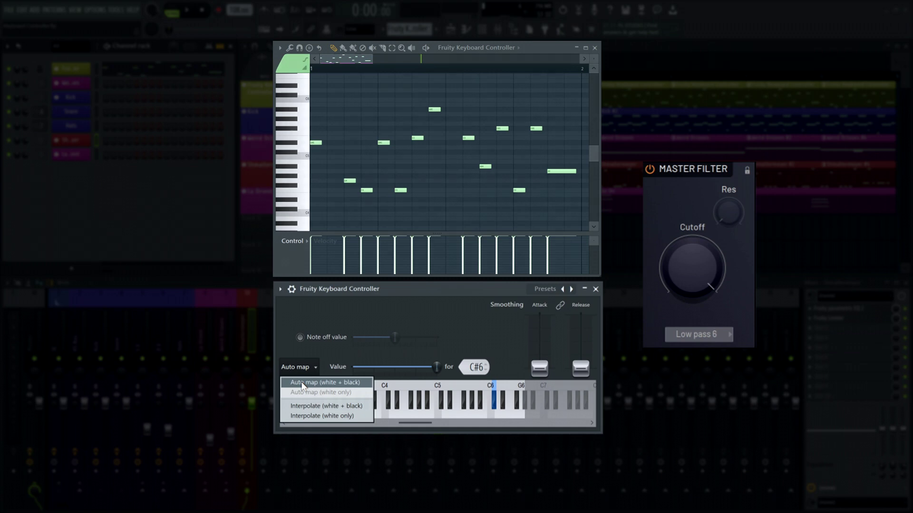
pyautogui.click(303, 383)
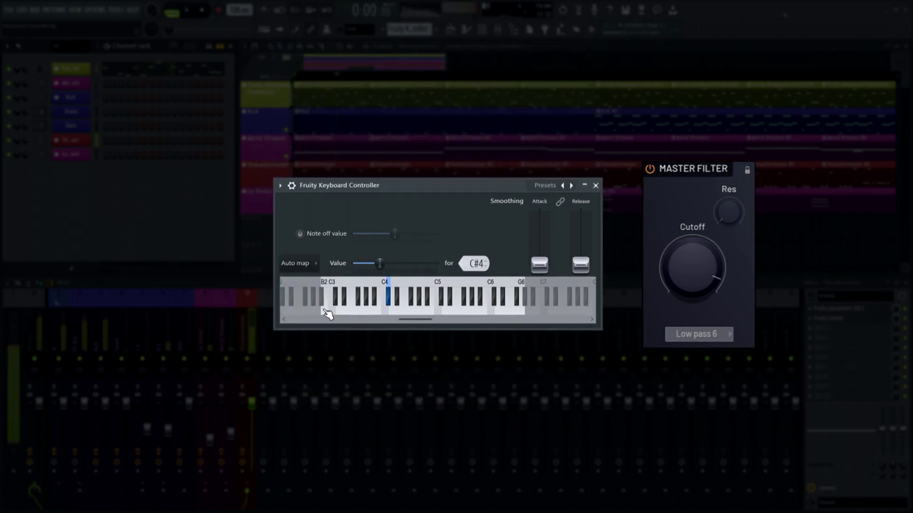
pyautogui.moveTo(327, 314); pyautogui.dragTo(480, 304)
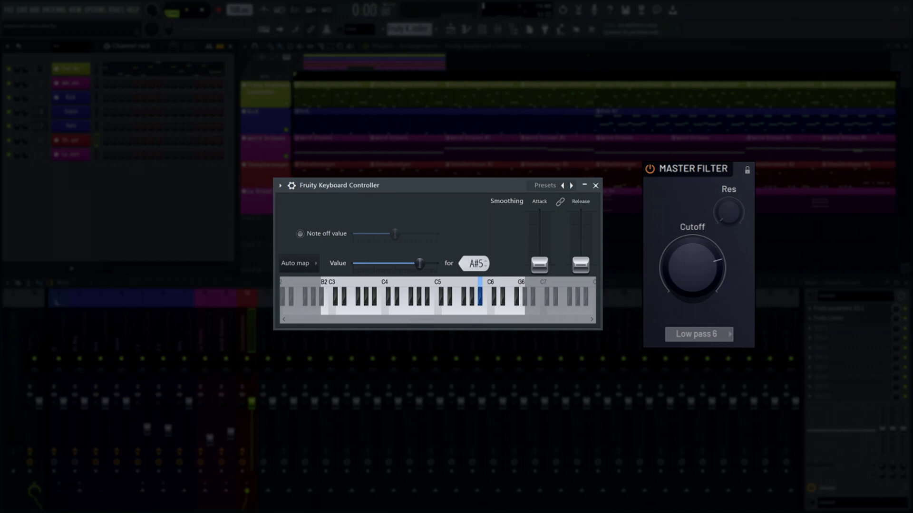
# Lower D6's cutoff value, sweep the notes, then reapply Interpolate (white + black).
pyautogui.click(500, 308)
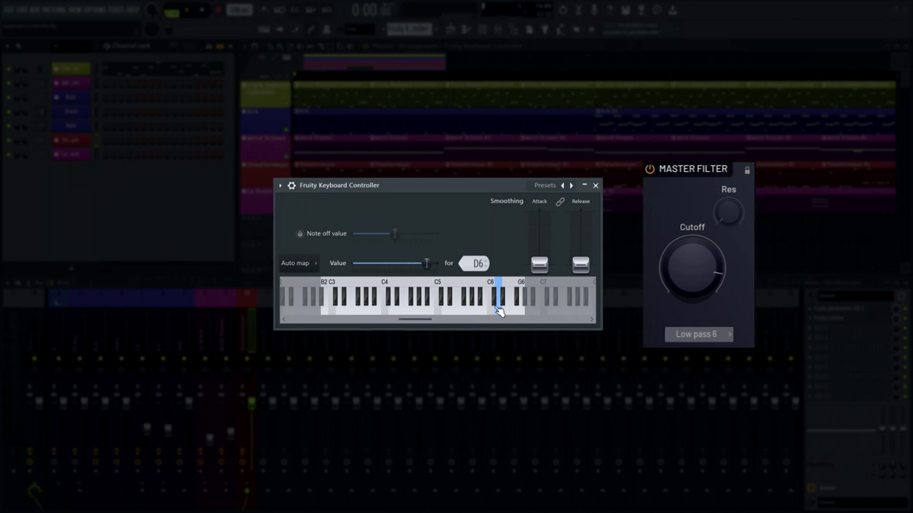
pyautogui.moveTo(432, 270); pyautogui.dragTo(371, 269)
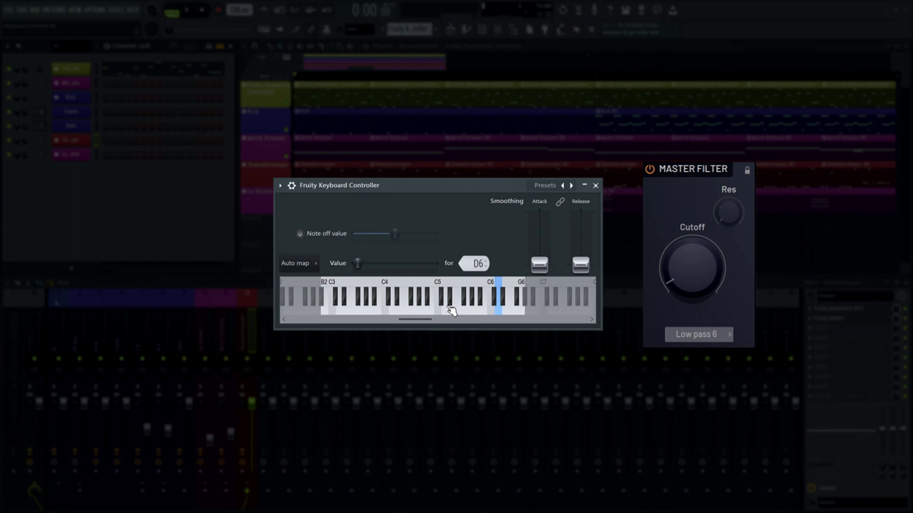
pyautogui.moveTo(461, 309); pyautogui.dragTo(513, 309)
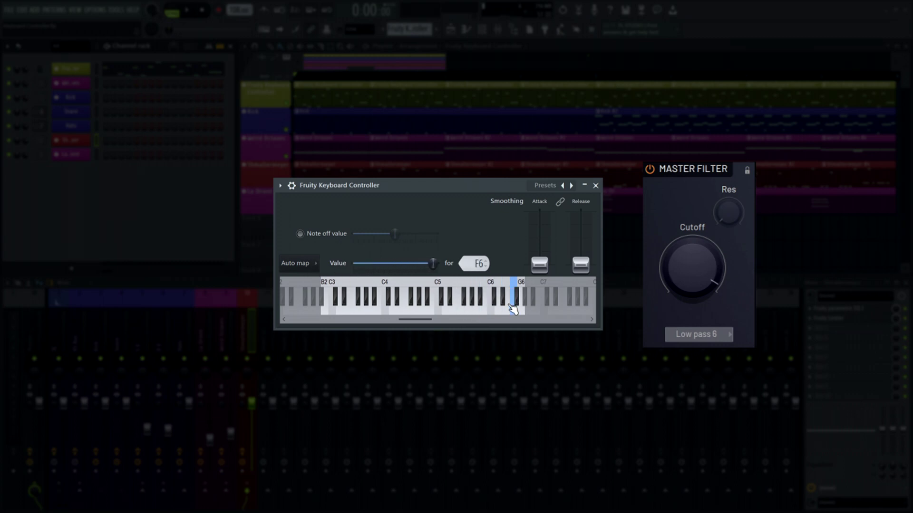
pyautogui.click(307, 264)
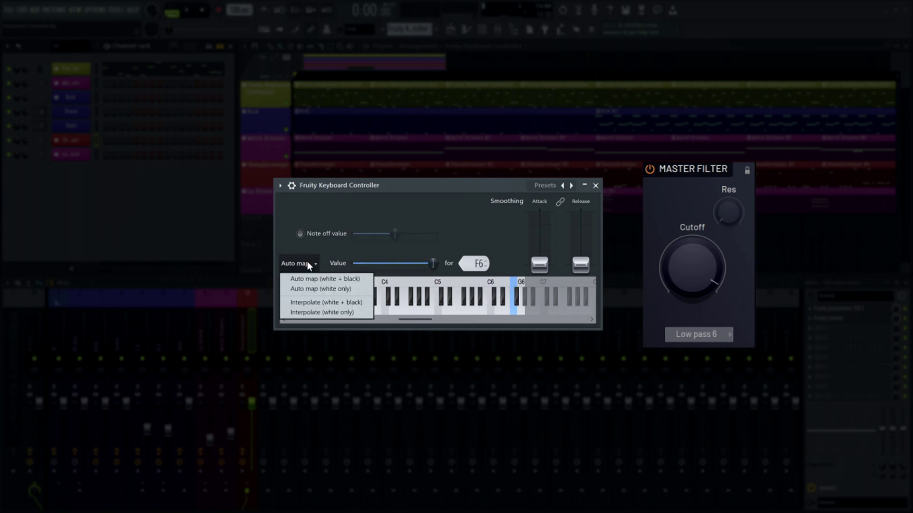
pyautogui.click(308, 301)
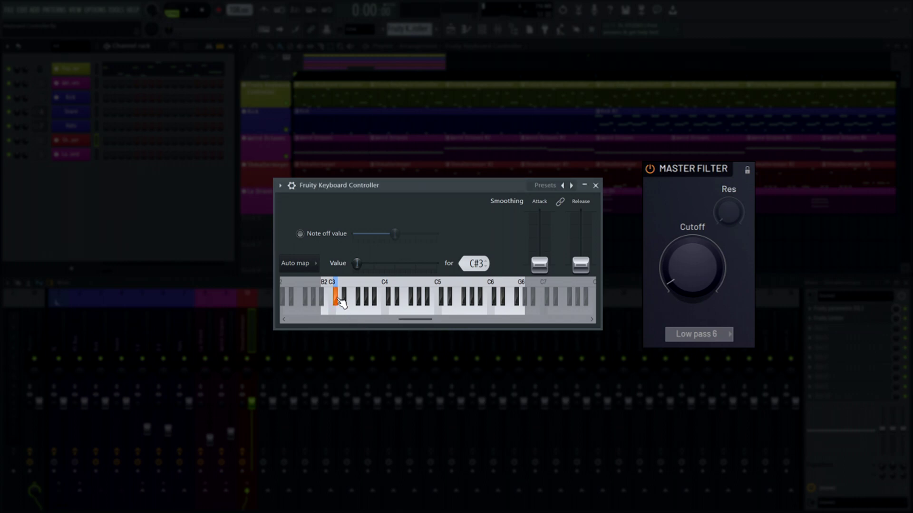
# Pick C#6, drag its Value down, and play across the keys and C6 to compare.
pyautogui.moveTo(478, 261); pyautogui.dragTo(482, 284)
pyautogui.click(494, 297)
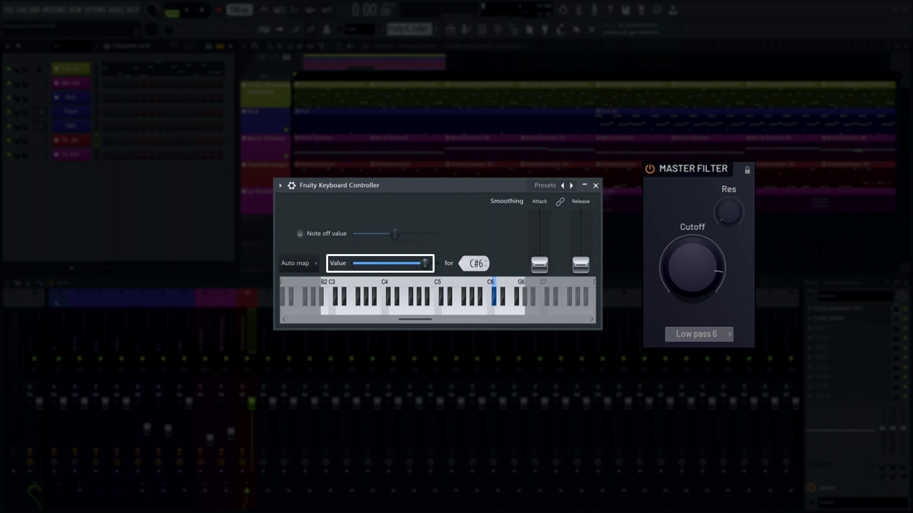
pyautogui.moveTo(424, 263); pyautogui.dragTo(365, 264)
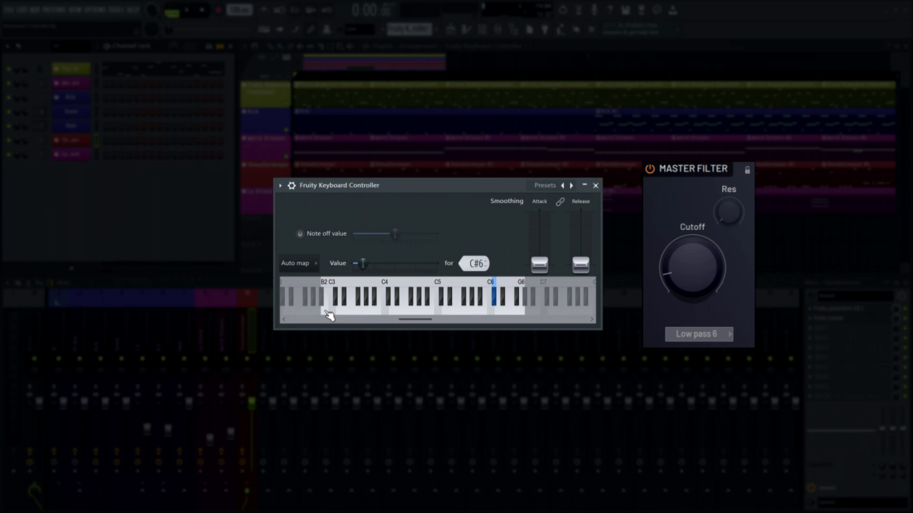
pyautogui.moveTo(328, 315); pyautogui.dragTo(496, 304)
pyautogui.click(497, 302)
pyautogui.click(497, 302)
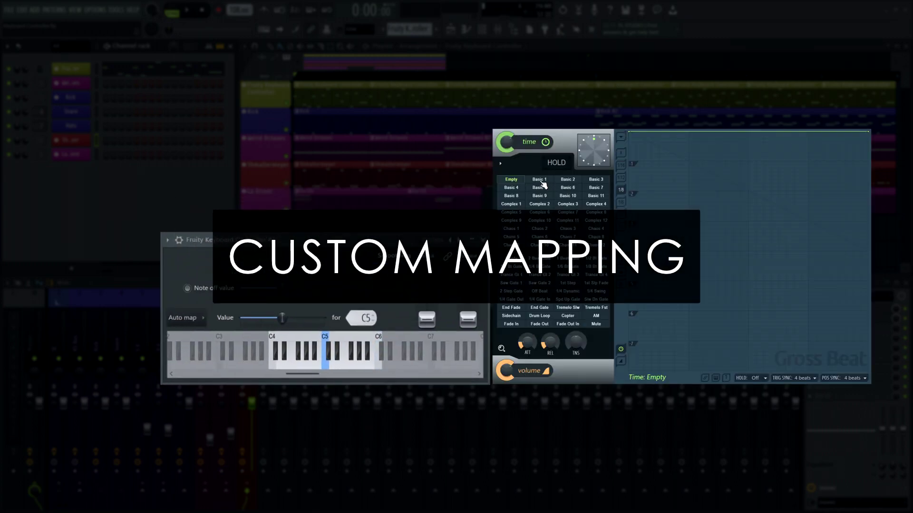
# Link Gross Beat's slot selection to 'Fruity Keyboard Controller #2 - Note'.
pyautogui.rightClick(540, 181)
pyautogui.click(565, 279)
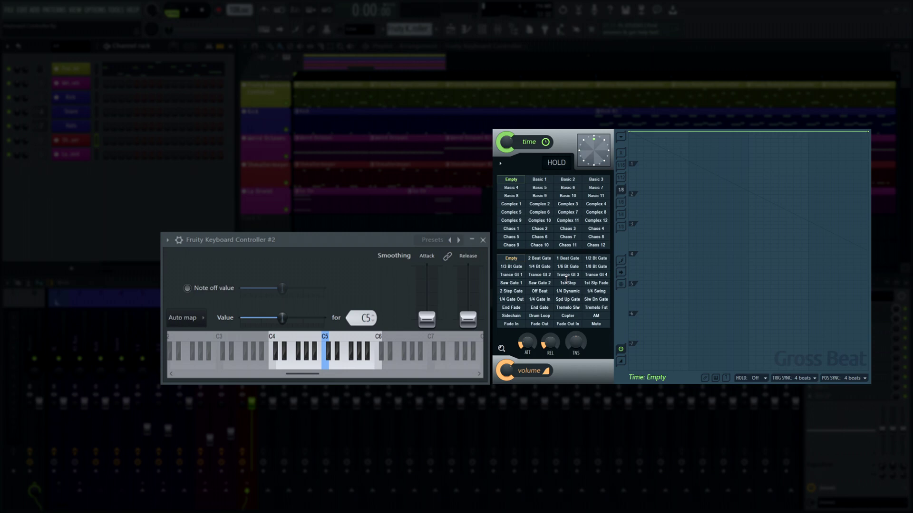
pyautogui.click(464, 174)
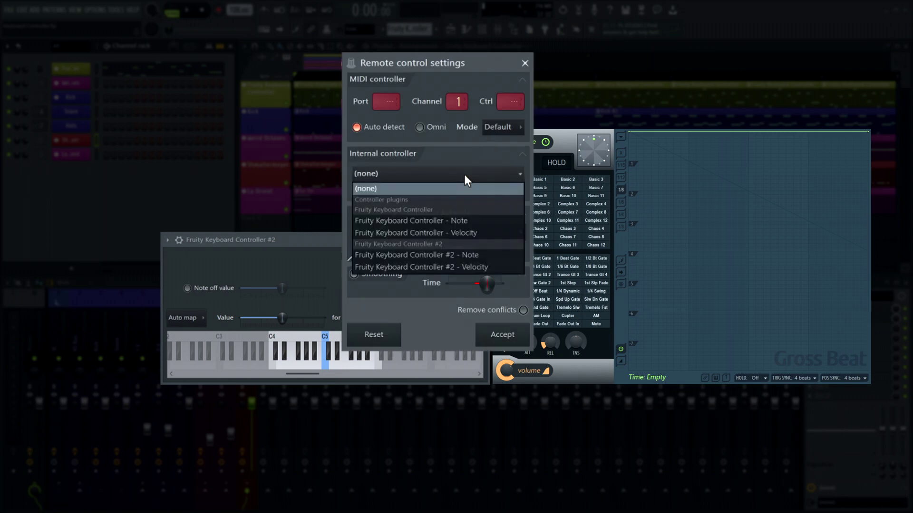
pyautogui.click(445, 254)
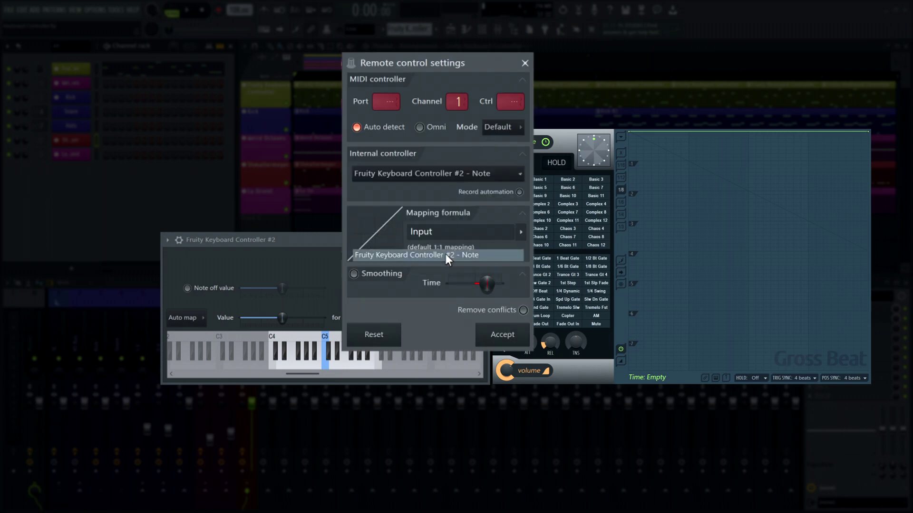
pyautogui.click(496, 335)
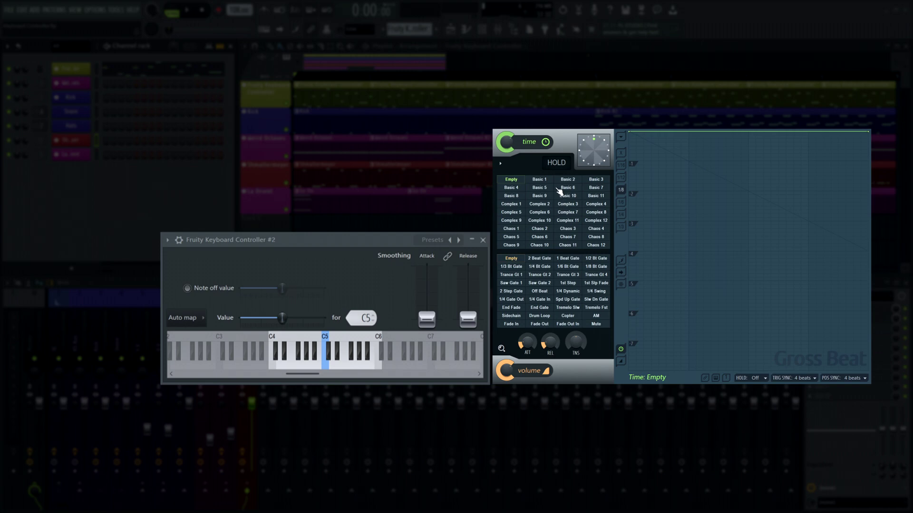
# Paste the Empty slot value onto C5 and Complex 3 onto C#5, then start playback.
pyautogui.rightClick(521, 183)
pyautogui.click(544, 251)
pyautogui.rightClick(282, 318)
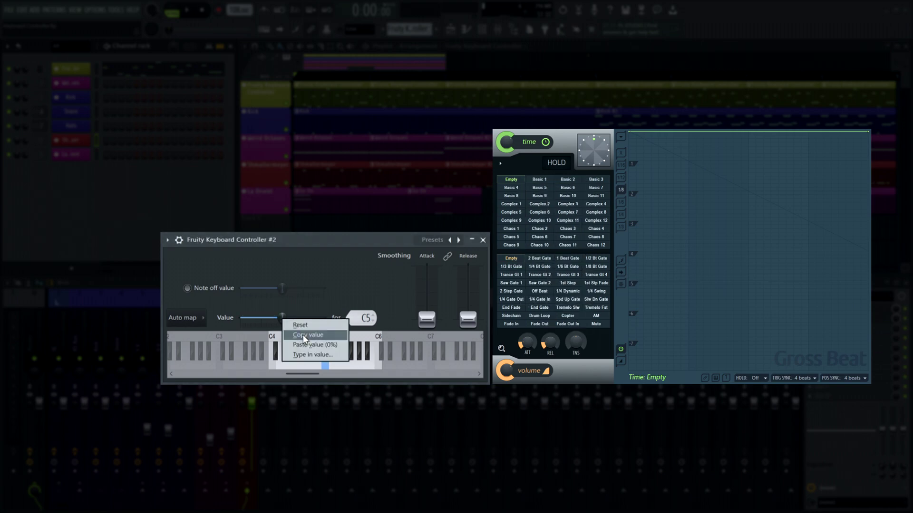
pyautogui.click(312, 347)
pyautogui.rightClick(570, 209)
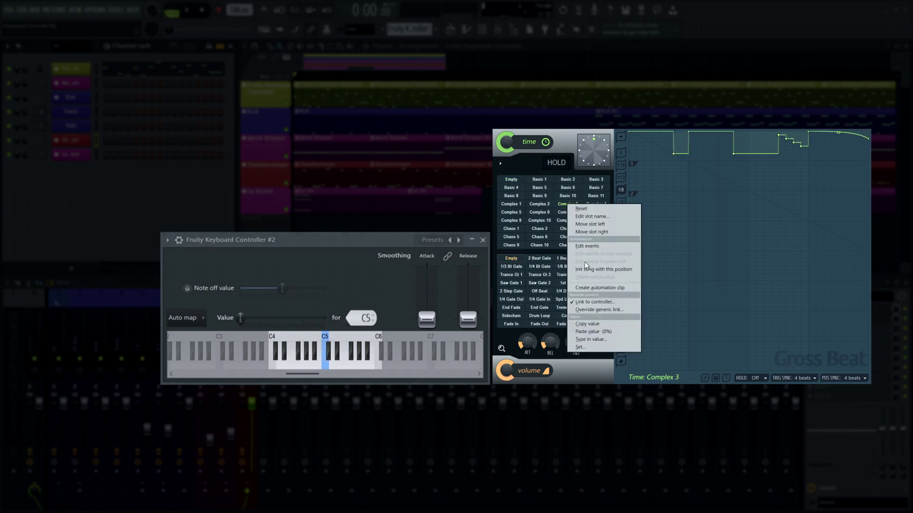
pyautogui.click(589, 333)
pyautogui.click(331, 354)
pyautogui.rightClick(291, 318)
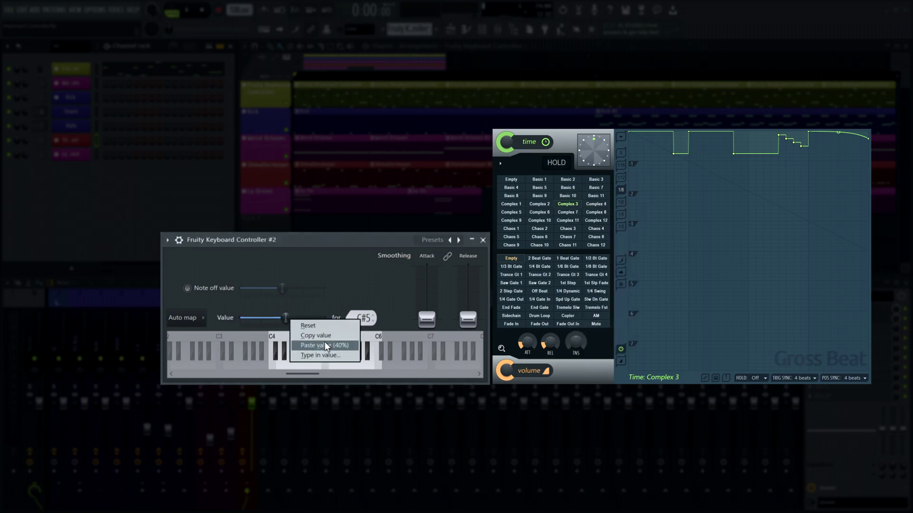
pyautogui.click(309, 347)
pyautogui.press('space')
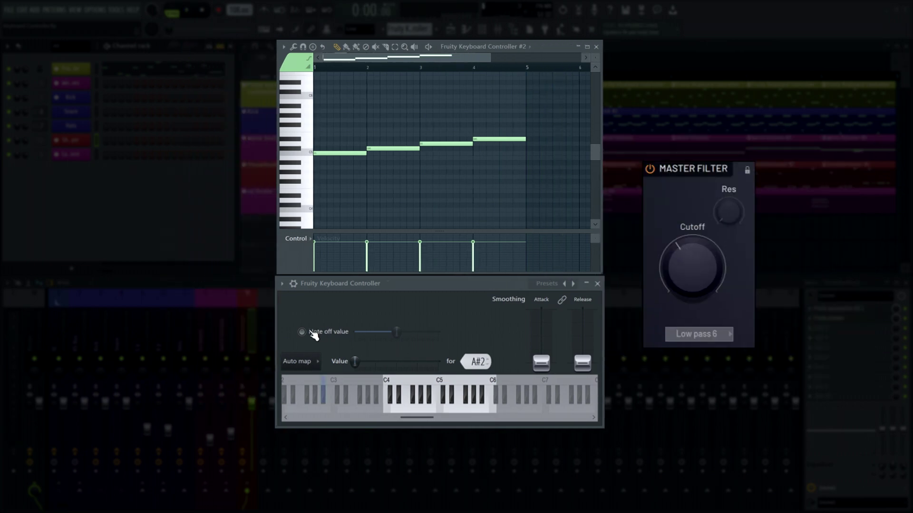
# Switch on Note off value, raise its slider, and play D4 to hear the release cutoff.
pyautogui.click(312, 332)
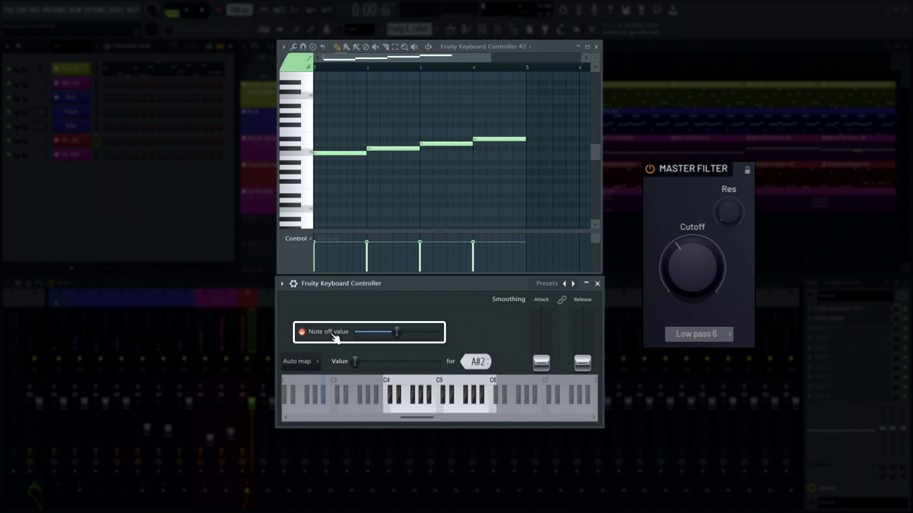
pyautogui.moveTo(398, 333); pyautogui.dragTo(414, 333)
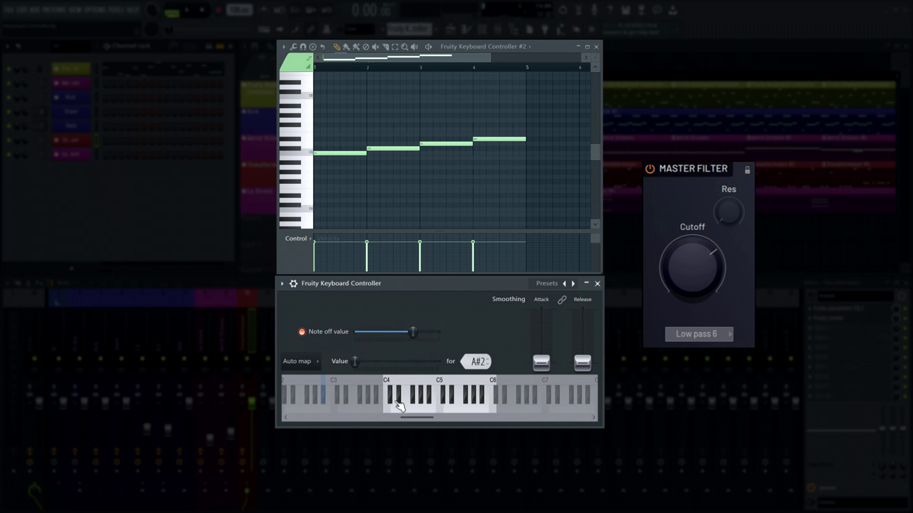
pyautogui.click(397, 405)
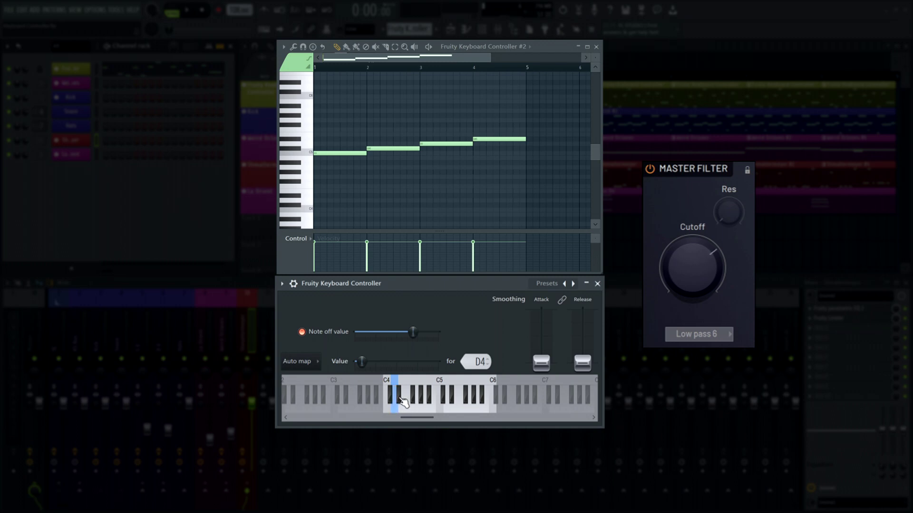
# Raise release smoothing to 1000 ms while playing D4, D#4, F4 and sweeping the keys.
pyautogui.click(399, 398)
pyautogui.click(410, 410)
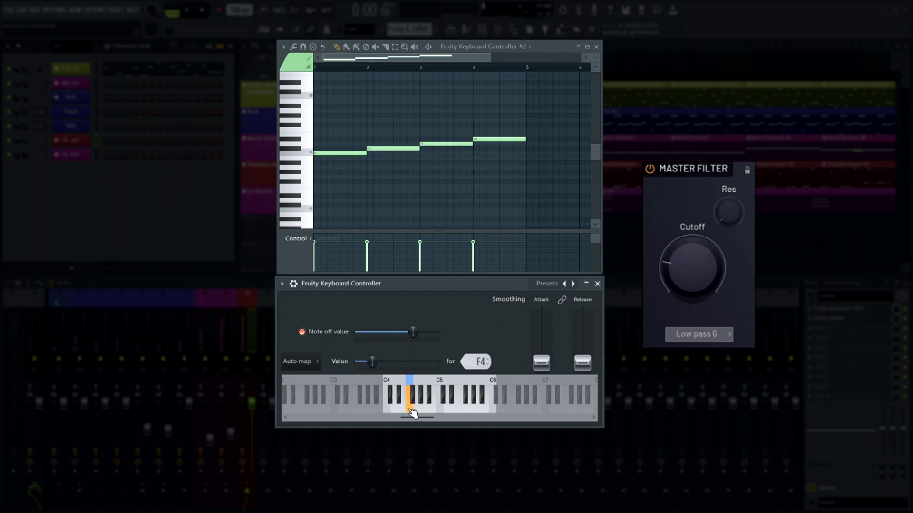
pyautogui.moveTo(582, 362); pyautogui.dragTo(583, 310)
pyautogui.click(395, 408)
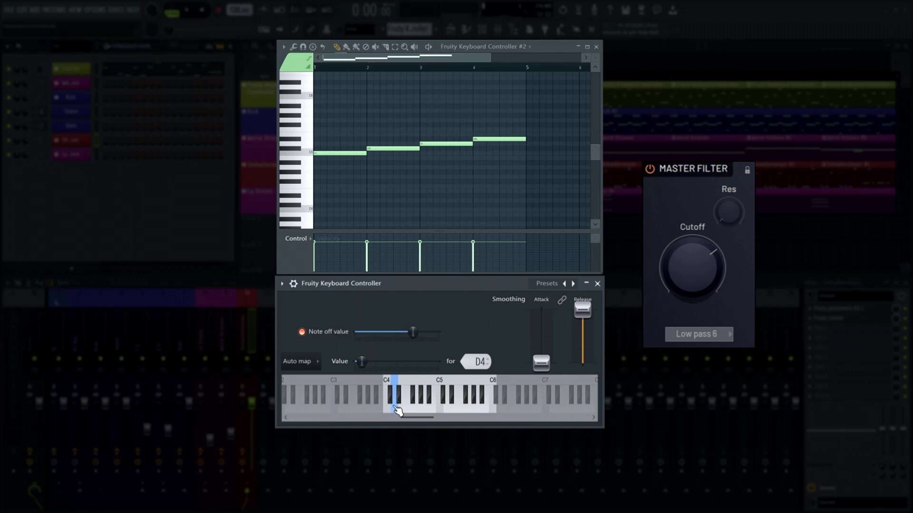
pyautogui.moveTo(394, 408); pyautogui.dragTo(455, 407)
# Test attack smoothing at 1000 ms, reset attack and release to zero, and link them together.
pyautogui.moveTo(545, 366); pyautogui.dragTo(582, 364)
pyautogui.click(421, 407)
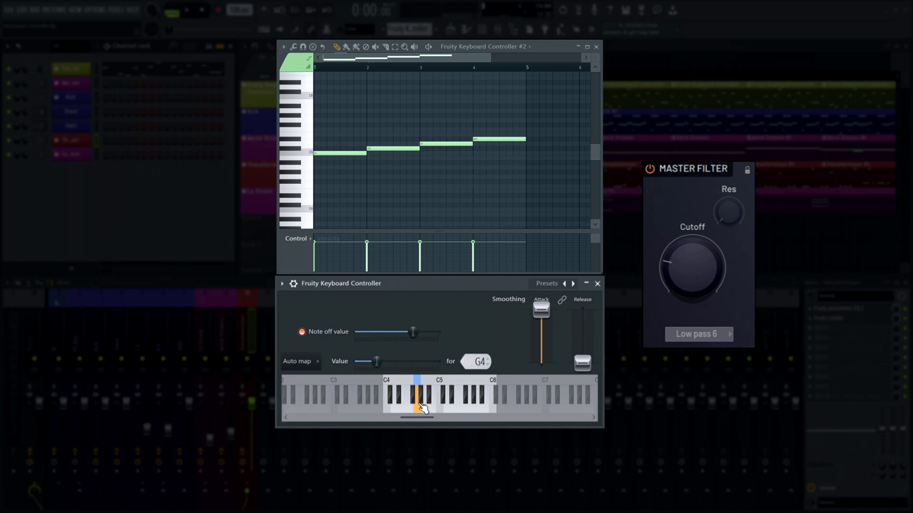
pyautogui.click(475, 396)
pyautogui.moveTo(541, 310); pyautogui.dragTo(536, 348)
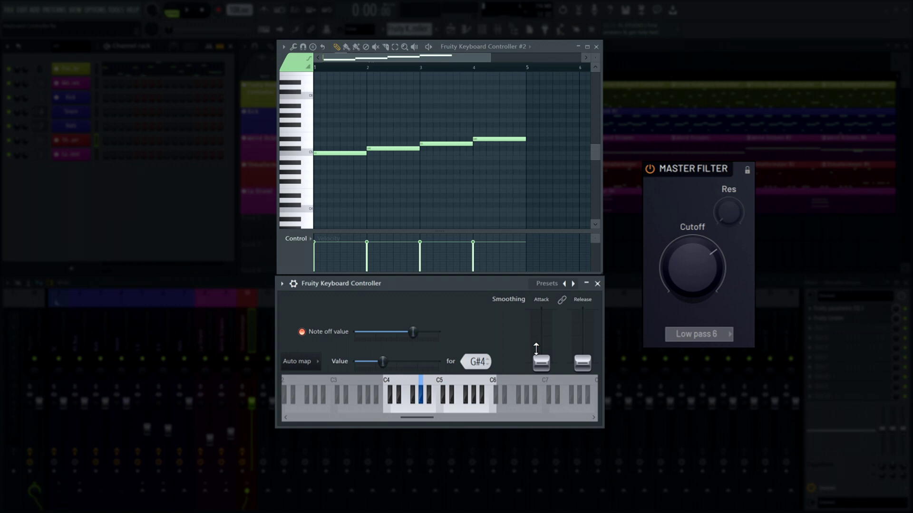
pyautogui.click(562, 300)
pyautogui.moveTo(541, 363)
pyautogui.mouseDown()
pyautogui.moveTo(541, 319)
pyautogui.moveTo(541, 363)
pyautogui.mouseUp()
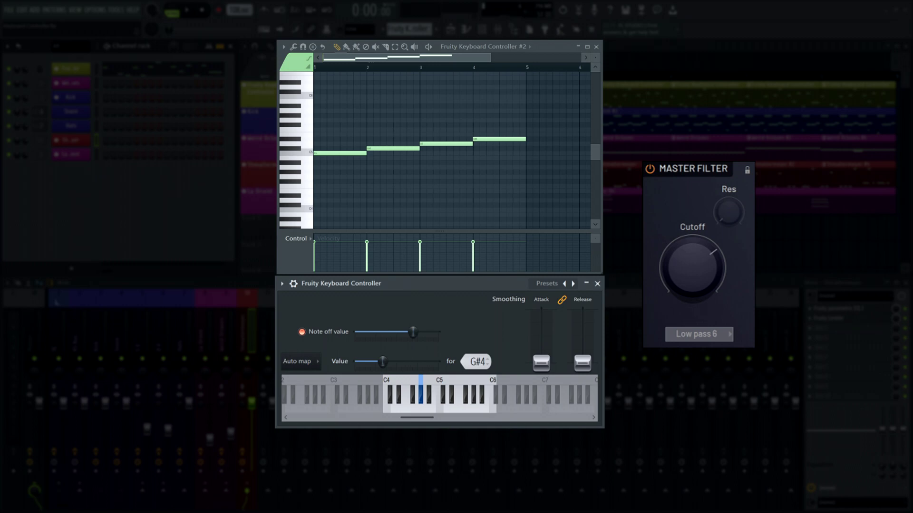